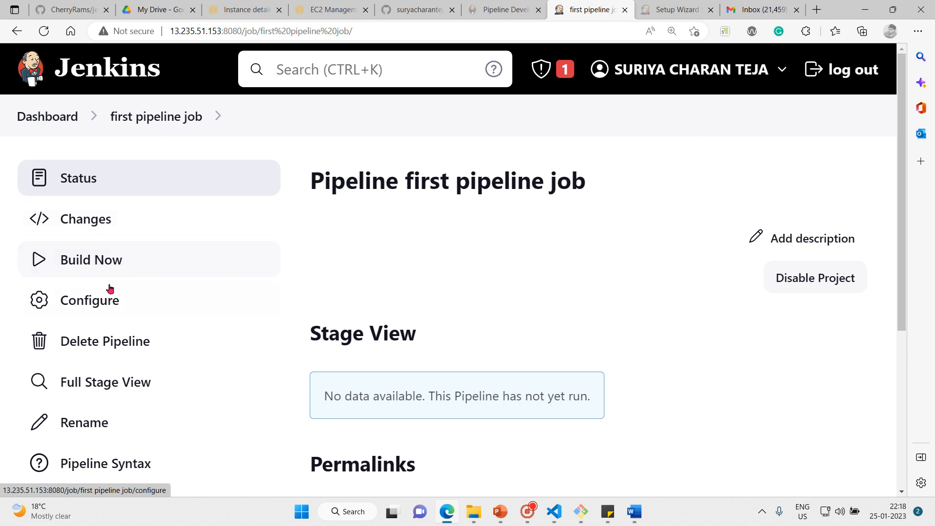
Open the first pipeline job's configuration and enter the description 'this is our first pipeline through "classic UI"'
click(109, 302)
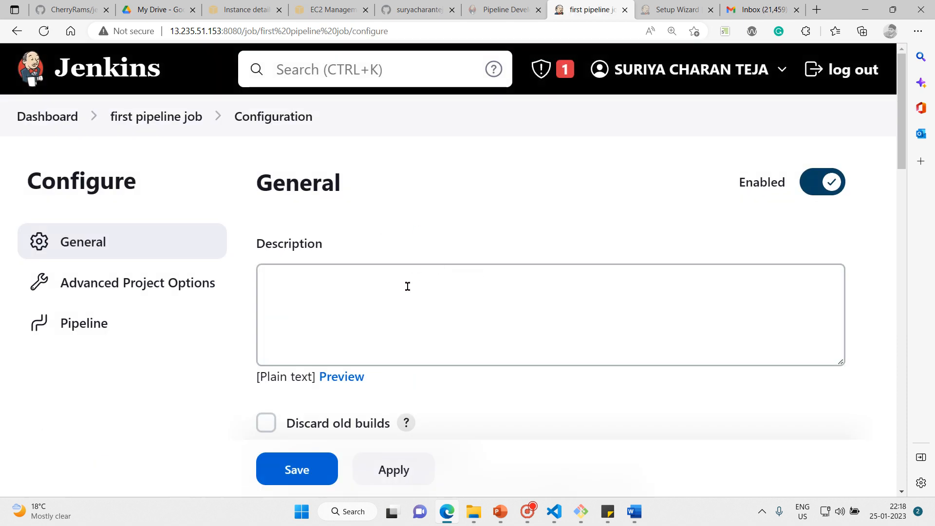
click(387, 298)
text(this is )
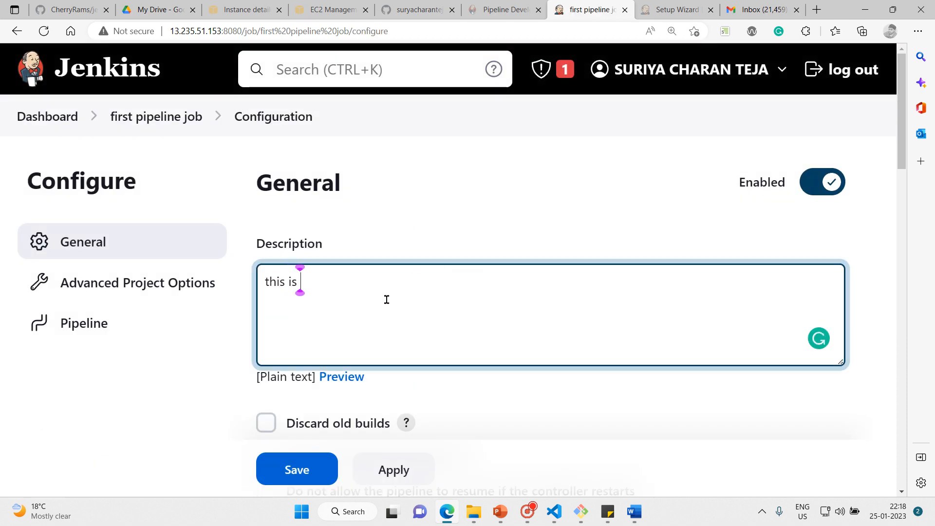
text(our first )
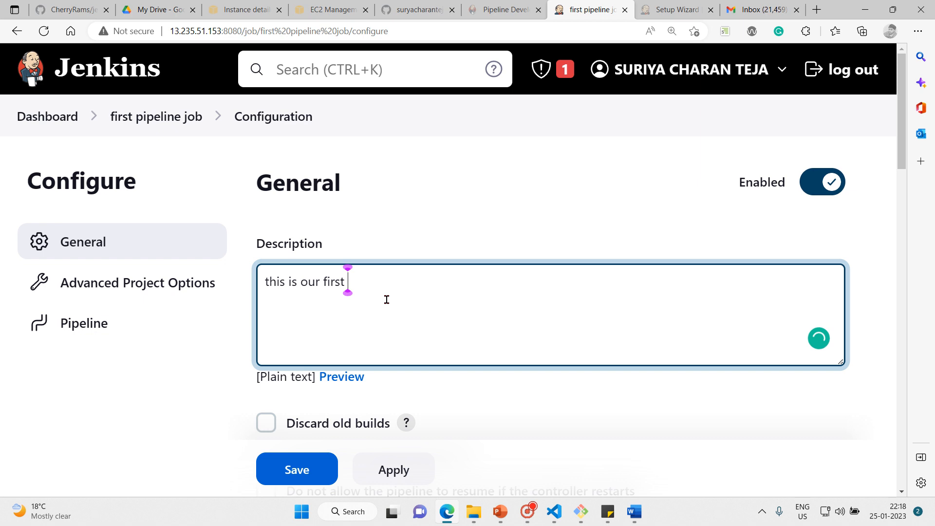
text(pipeline through cla)
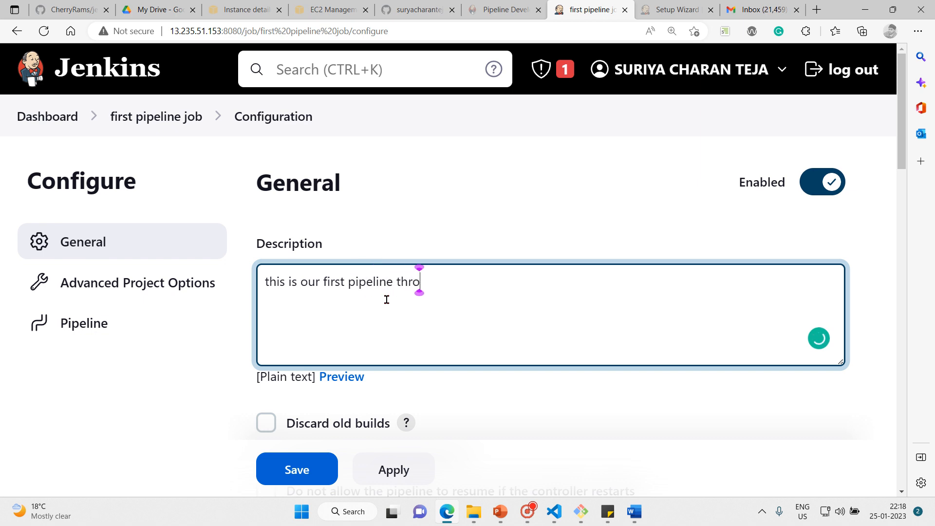
key(BackSpace)
key(BackSpace)
key(BackSpace)
text("classi)
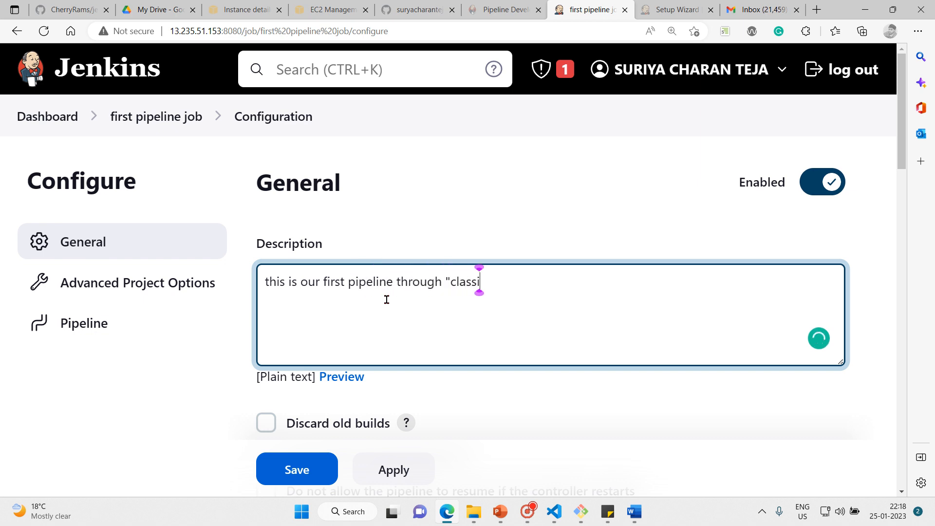
text(c UI")
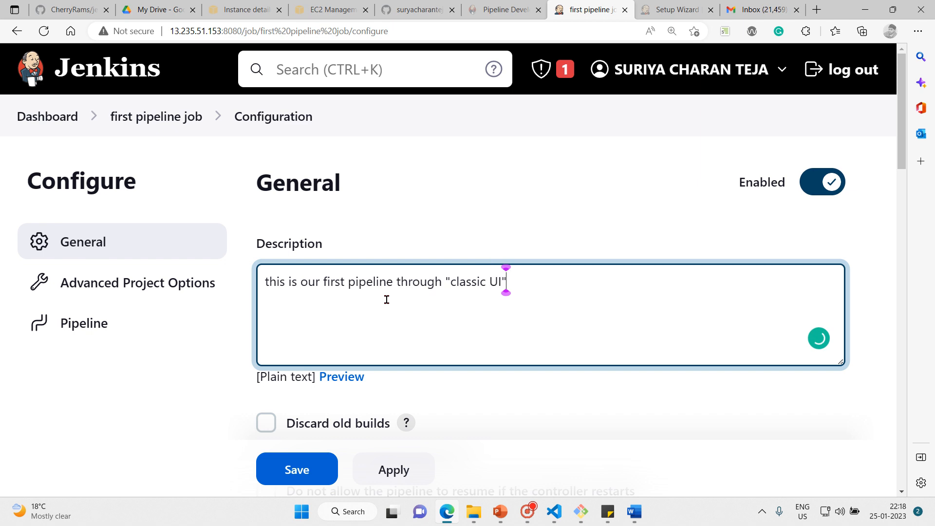
key(Return)
click(871, 319)
Choose Pipeline script as the definition in the Pipeline section
scroll(870, 321, down, 1)
scroll(870, 319, down, 15)
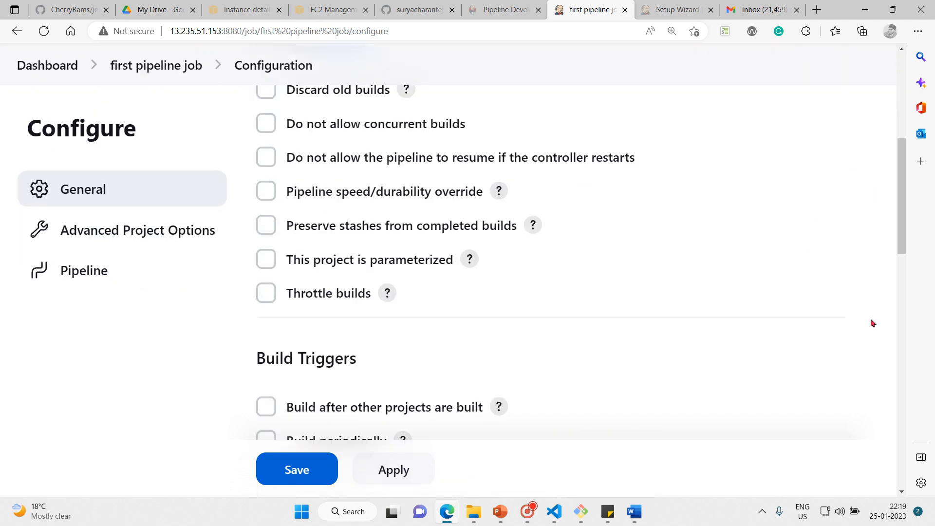
scroll(870, 317, down, 5)
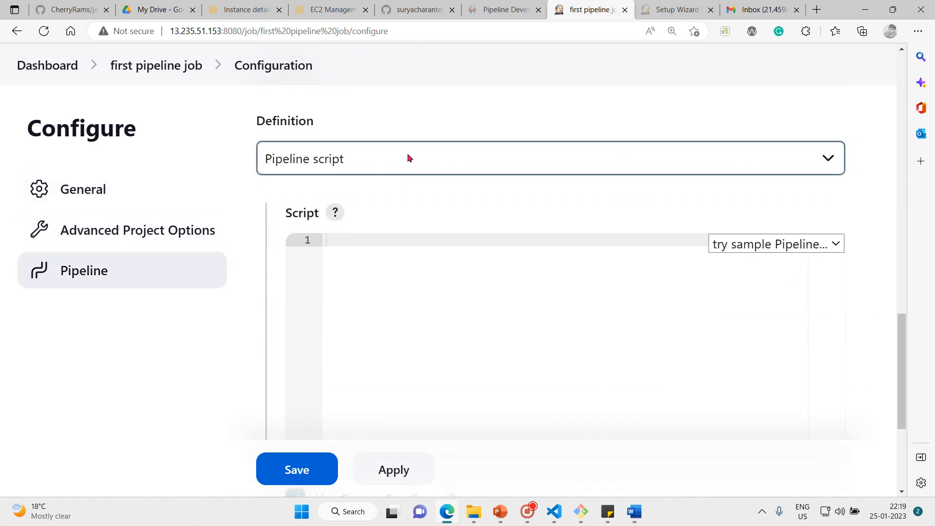
click(406, 156)
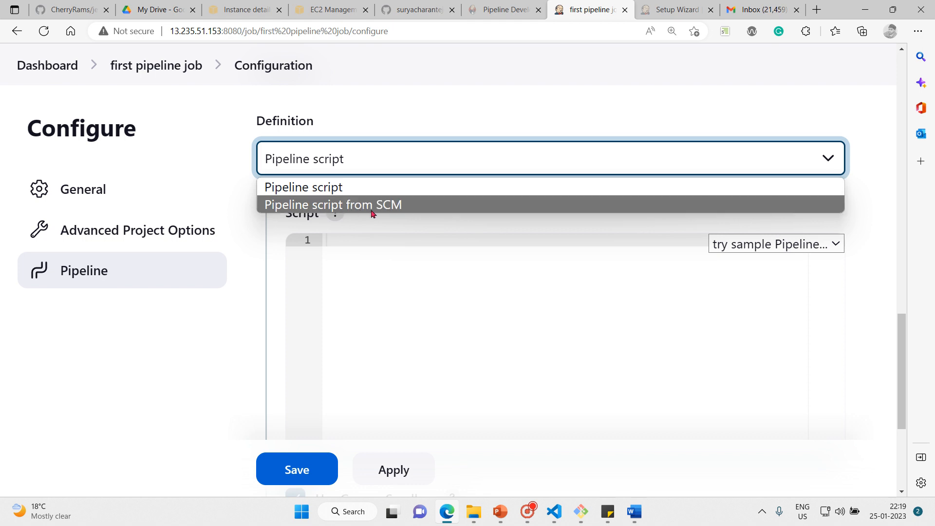
click(333, 187)
Begin the script with a pipeline block containing the line 'agent any'
click(384, 237)
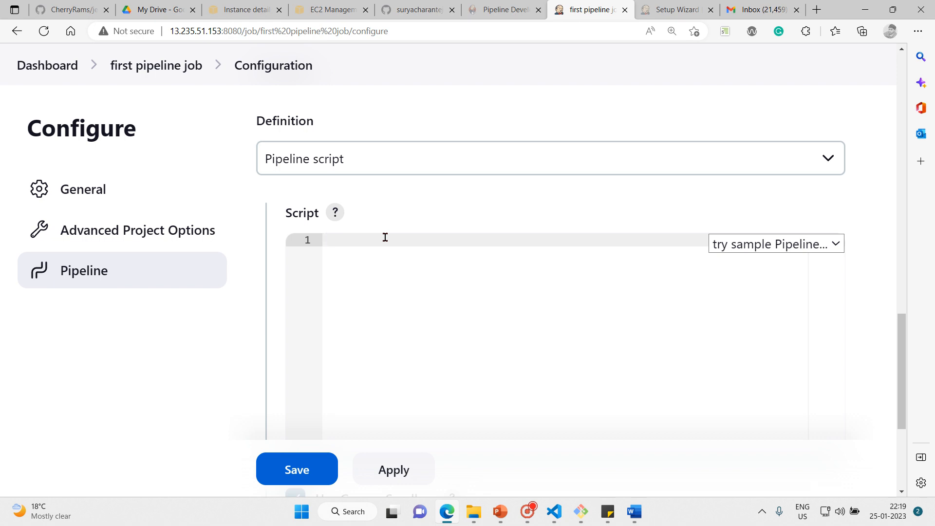
text(pipeline {)
key(Return)
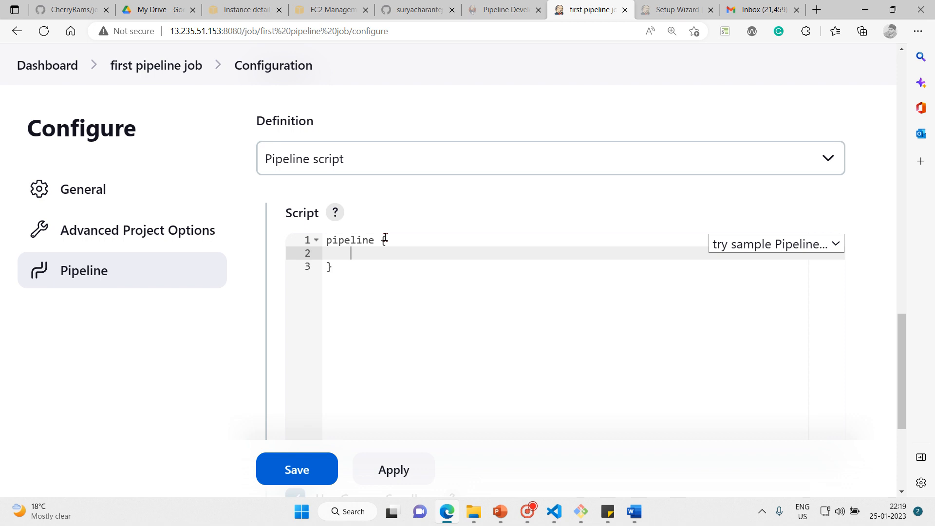
text(agent any)
key(Return)
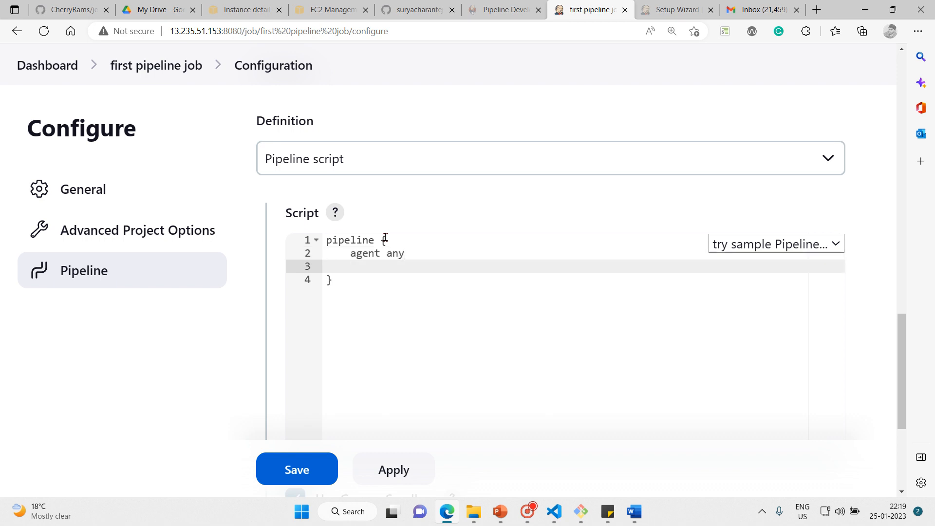
Add a stages block below the agent line and declare stage('Chant') inside it
text(stages {)
key(Return)
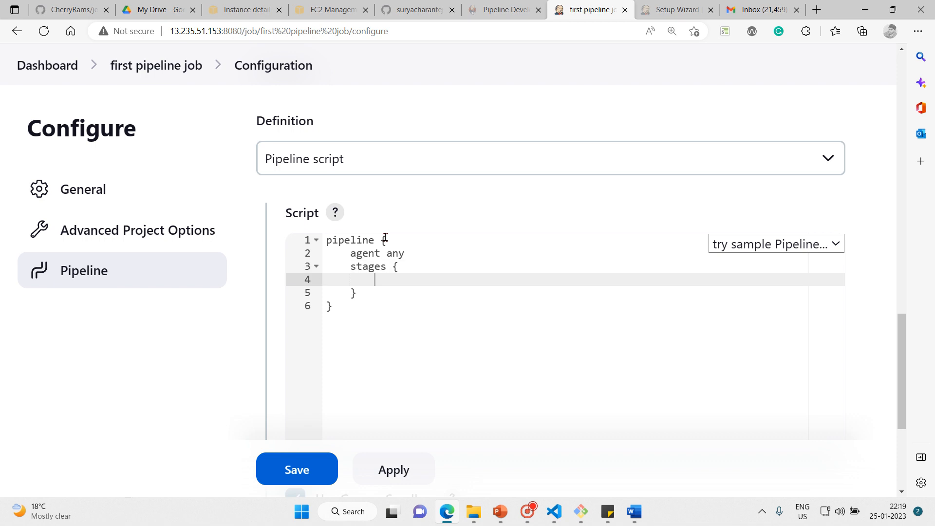
text(stage('Chant)
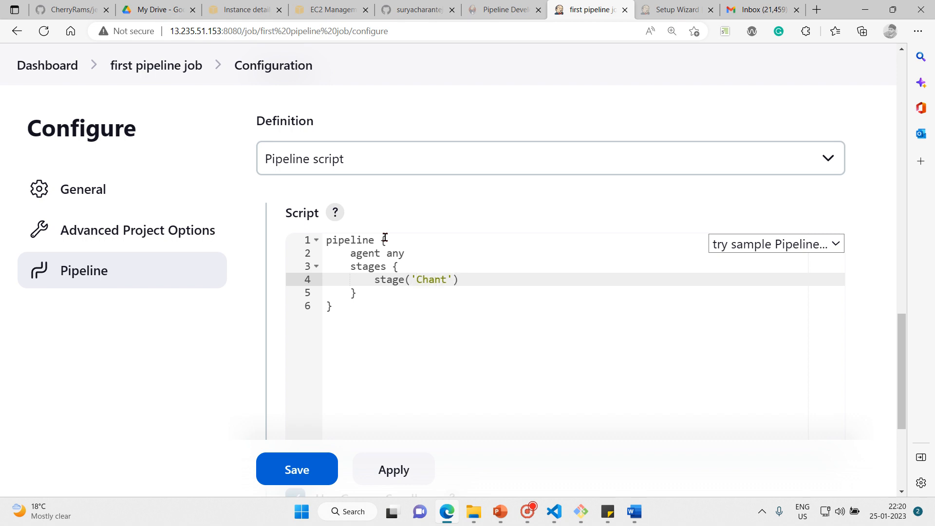
Prefix the stage name so it reads 'stage1-Chant' and add a brace block for the stage's body
key(Right)
key(Left)
key(Left)
key(Left)
key(Left)
text(stage1-)
key(End)
text({)
key(Return)
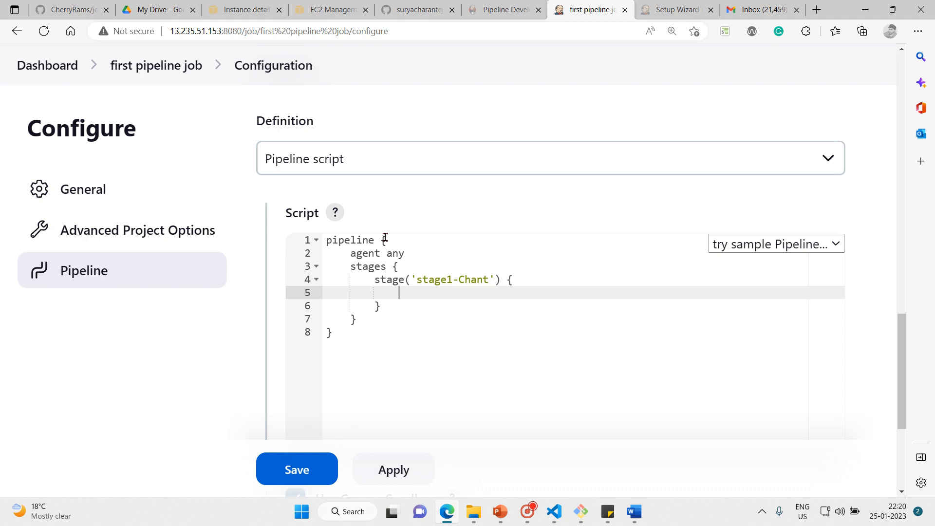
Add a steps block inside the stage with the command echo "Hare Krishna"
text(steps {)
key(Return)
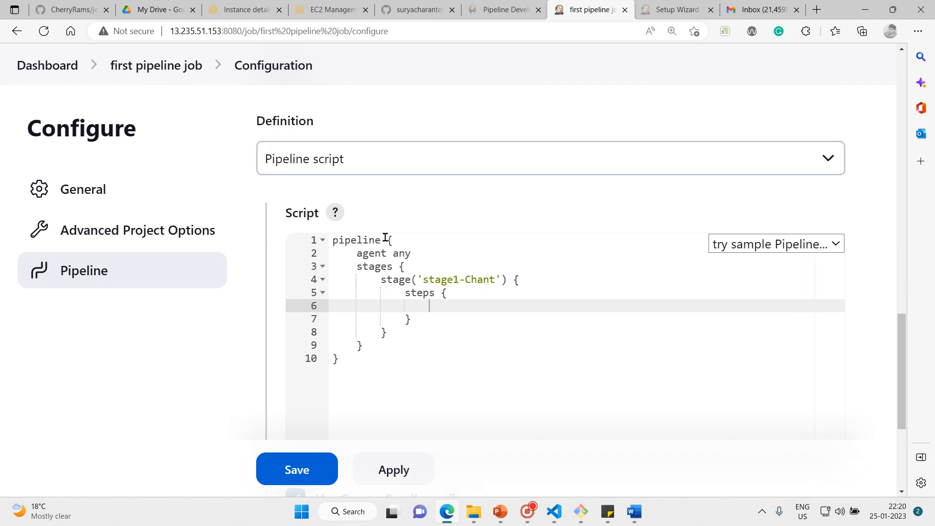
text(echo "Hare Krisohna)
key(BackSpace)
key(BackSpace)
key(BackSpace)
key(BackSpace)
text(hna)
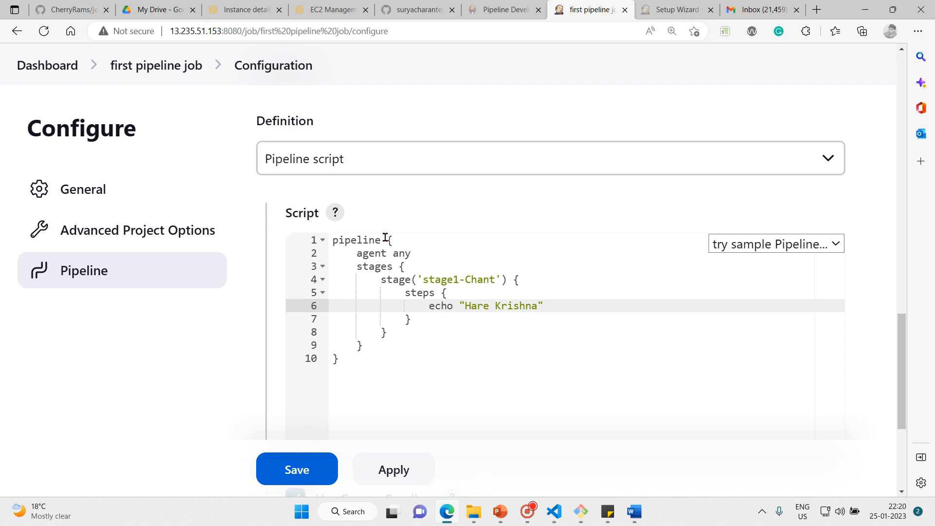
Review the script line by line, from the stage declaration through the nested closing braces to the last line
key(Up)
key(Up)
key(Up)
key(Up)
key(Up)
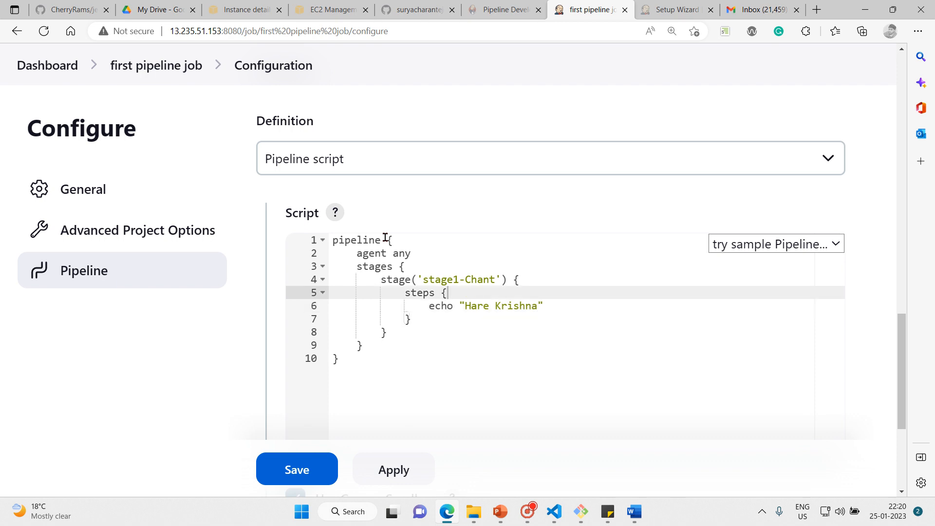
key(Down)
key(Down)
key(Down)
key(Down)
key(Down)
key(Down)
key(Down)
key(Down)
key(Down)
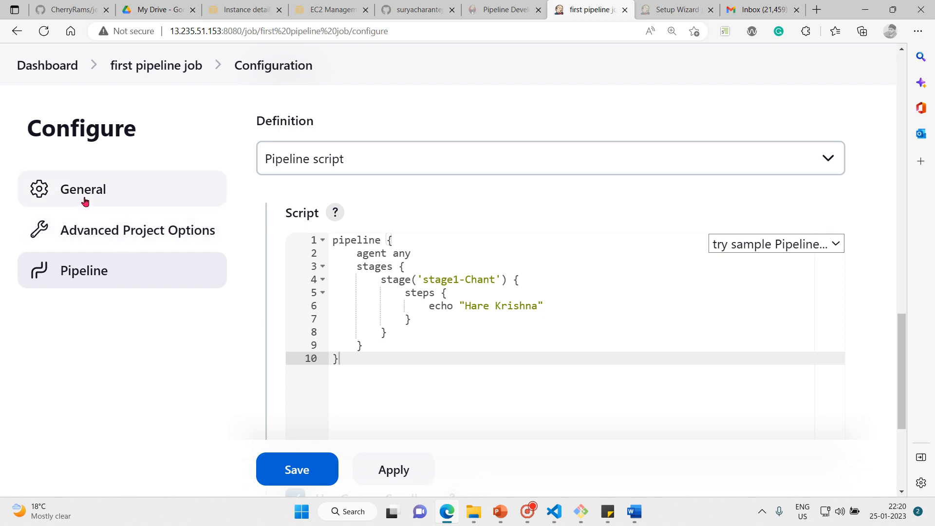
Save the job configuration and run a build of the pipeline, bringing up its stage view
click(298, 469)
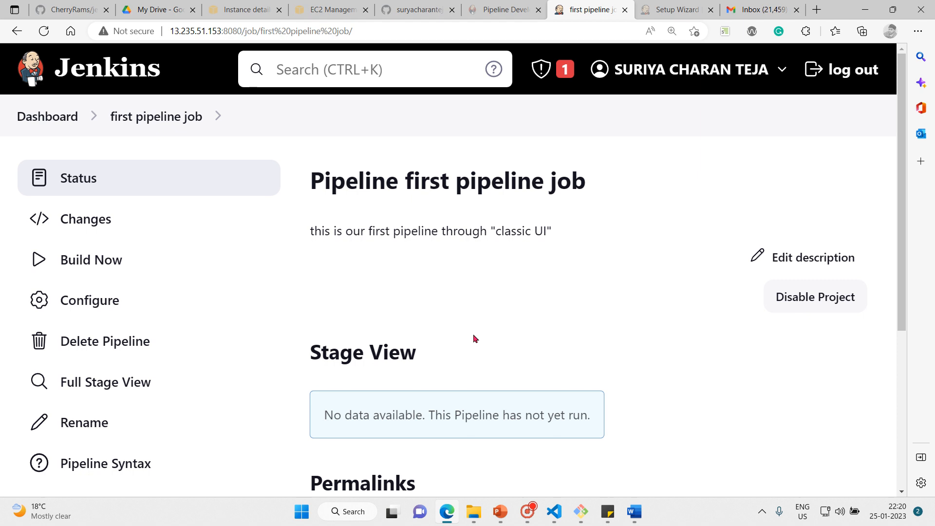
scroll(474, 337, down, 1)
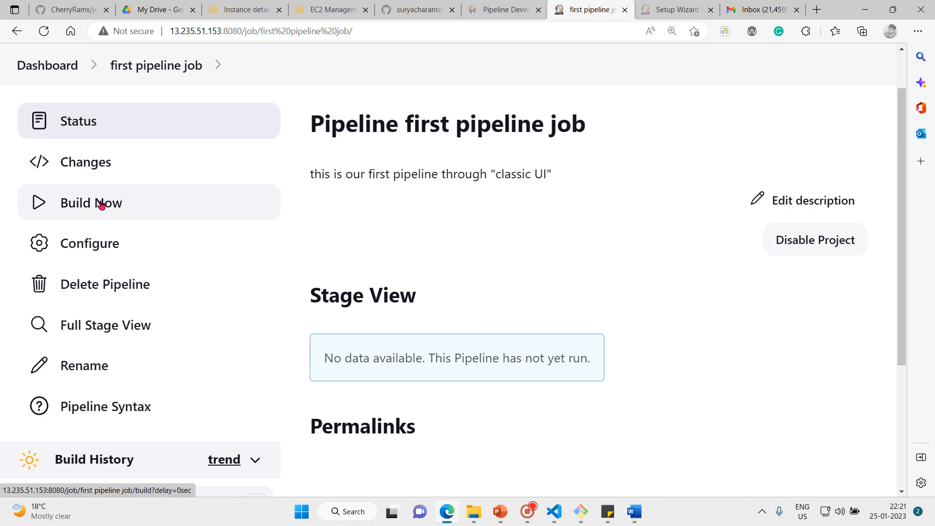
click(71, 204)
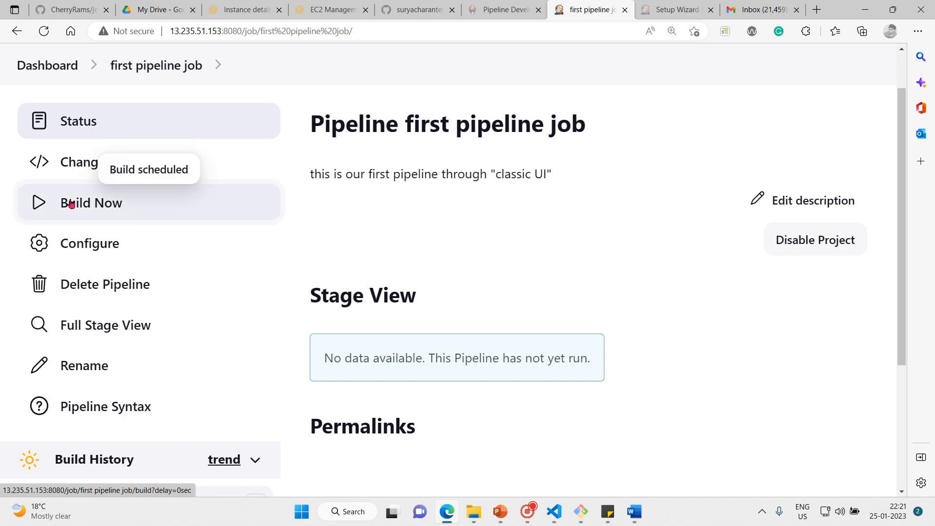
scroll(415, 185, down, 2)
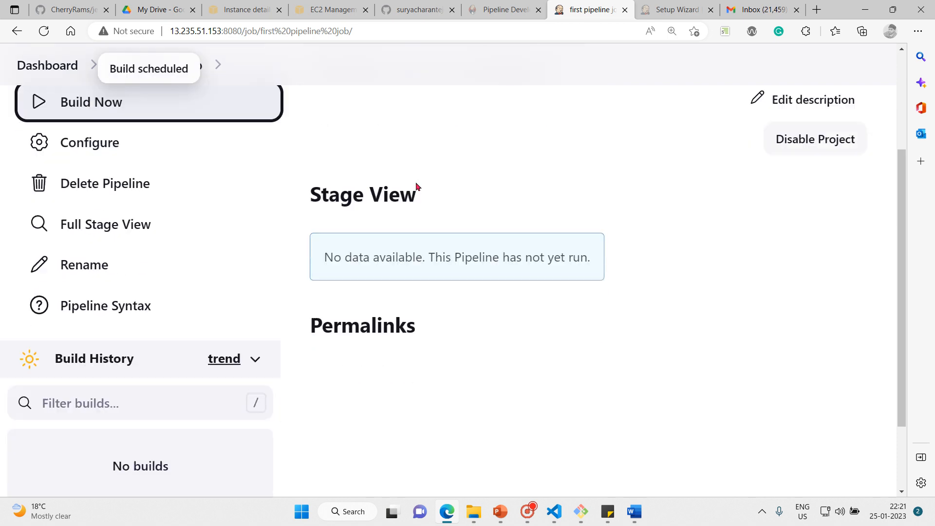
scroll(416, 182, down, 1)
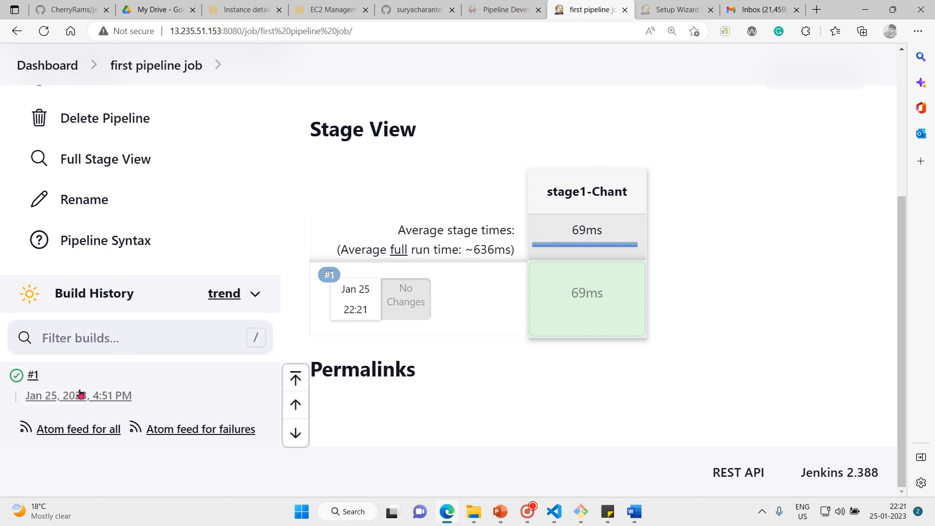
Examine build #1's console output for the stage name, the echoed text and the final status
click(33, 376)
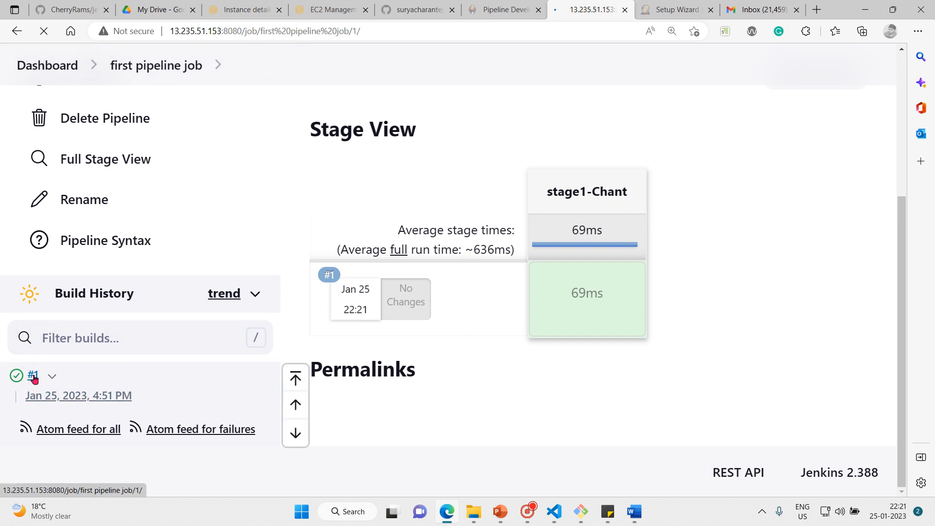
click(106, 258)
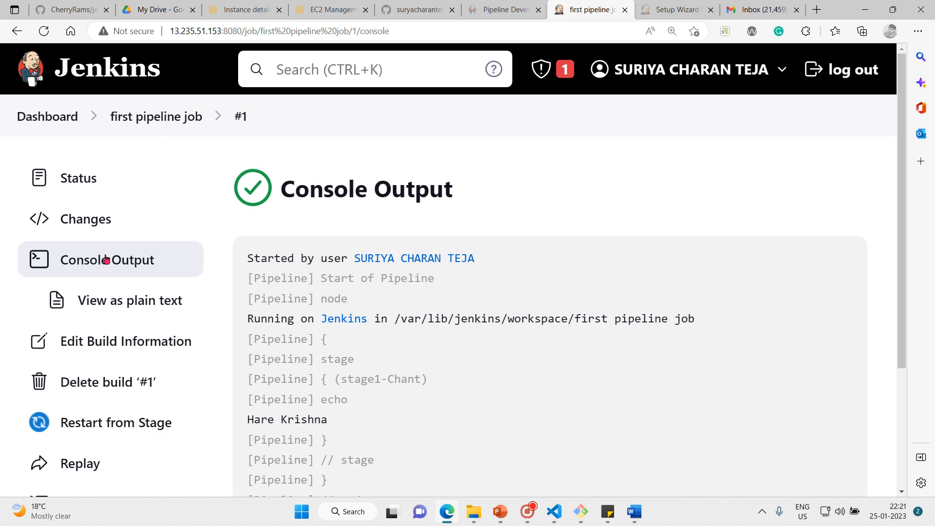
scroll(380, 446, down, 4)
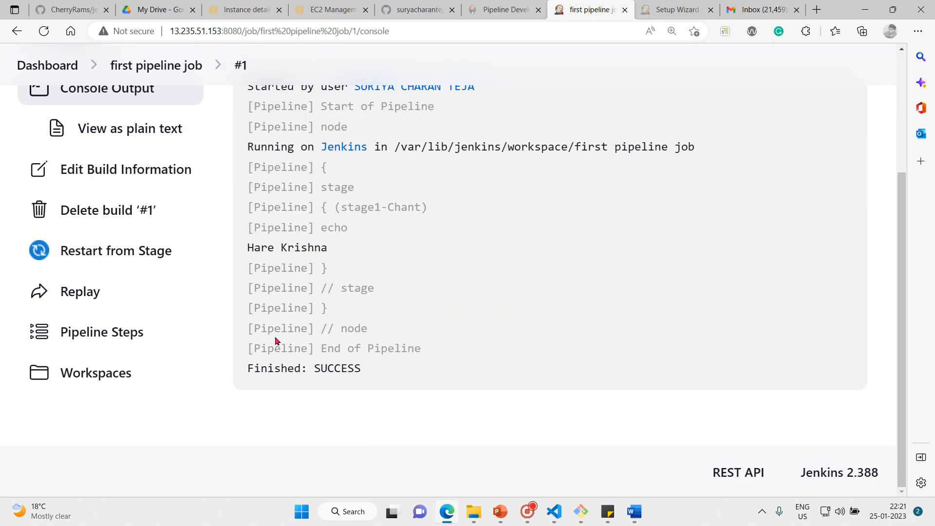
drag(342, 207, 432, 204)
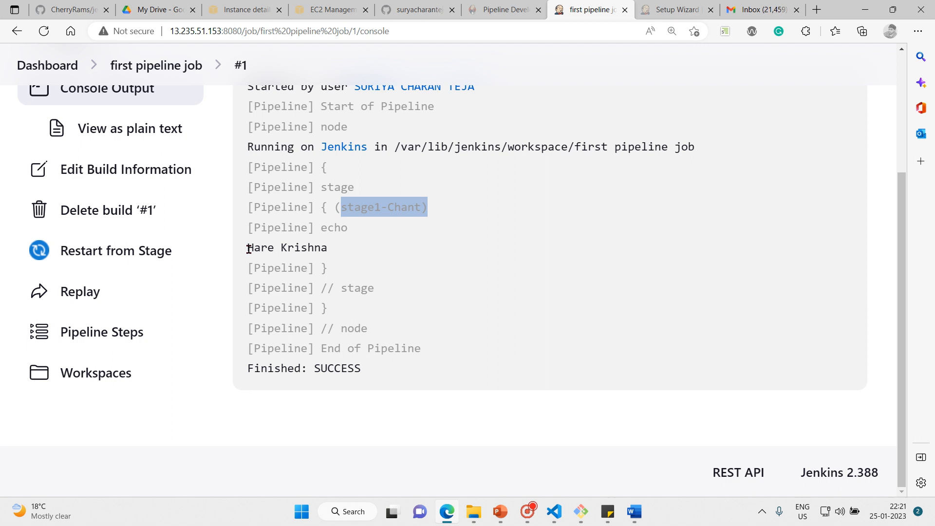
drag(249, 249, 355, 246)
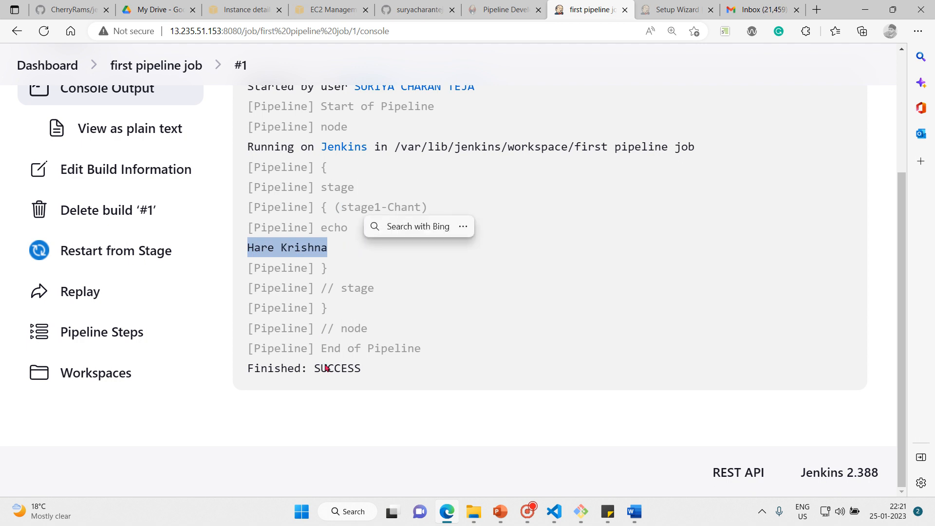
drag(312, 369, 403, 352)
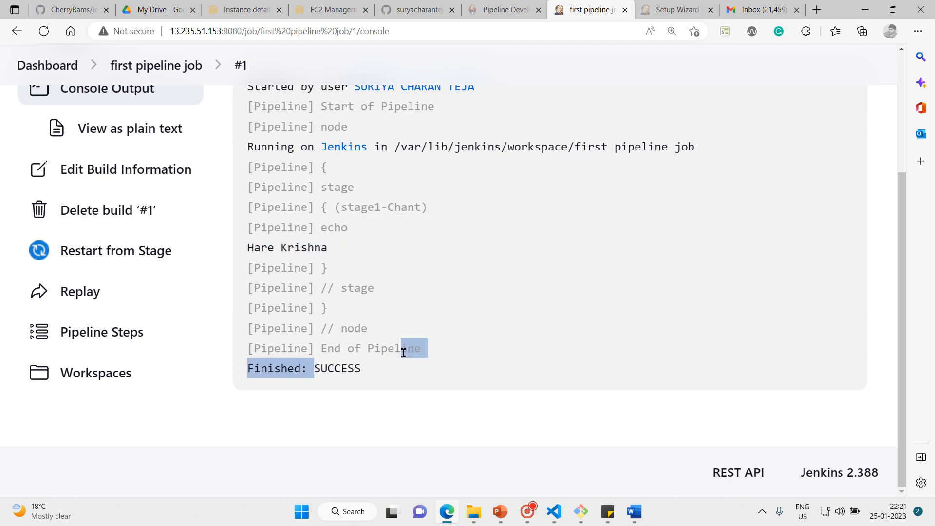
click(385, 394)
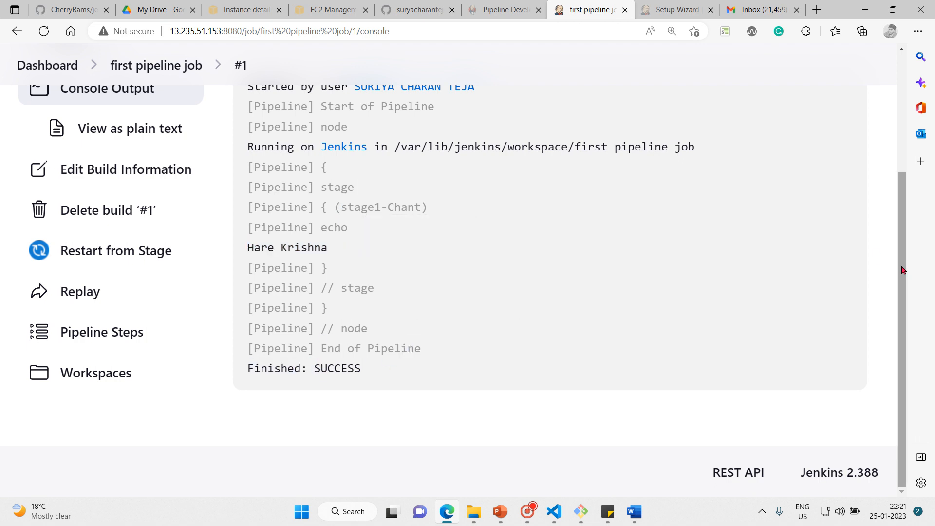
drag(902, 270, 870, 140)
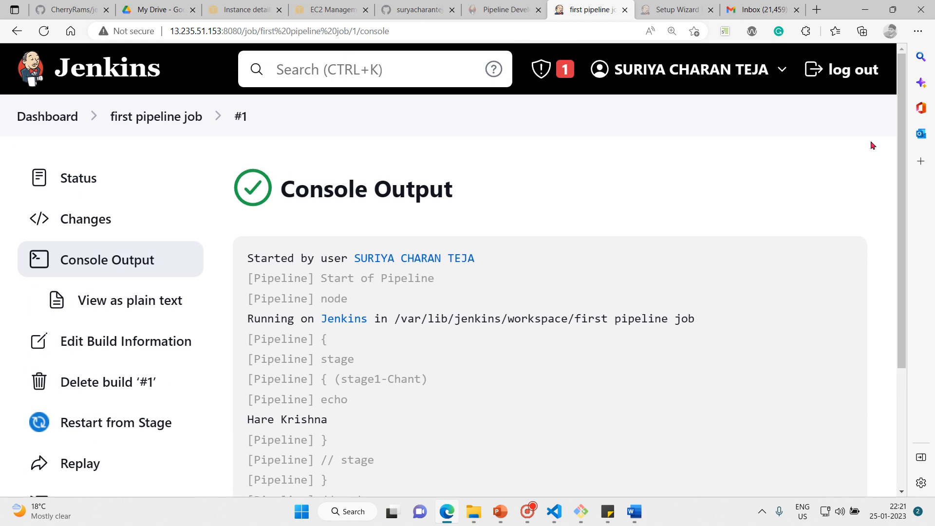
Return to the first pipeline job page and review its stage view, build history and permalinks
click(134, 115)
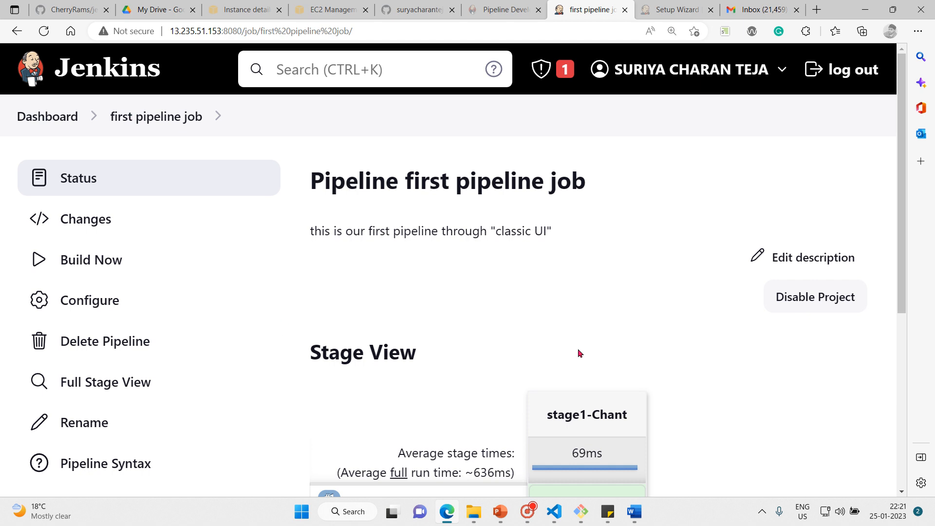
scroll(577, 349, down, 2)
scroll(577, 349, down, 2)
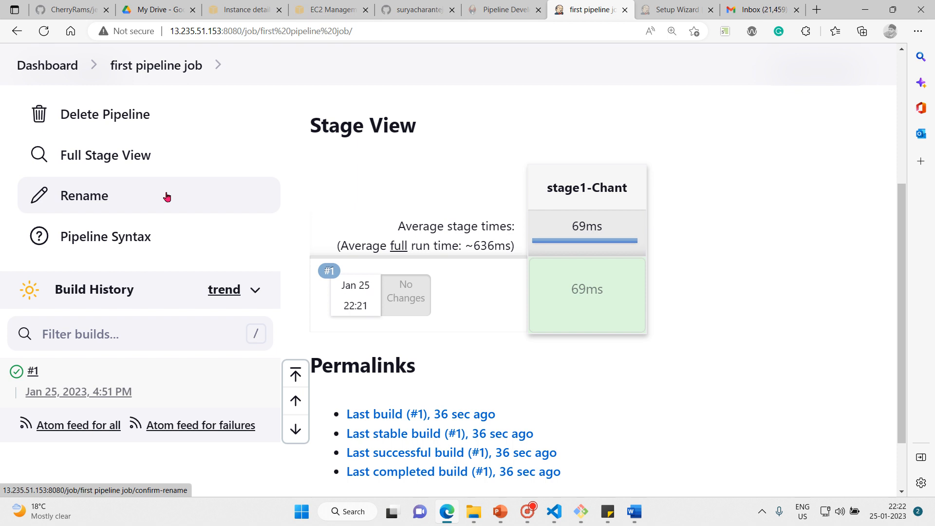
scroll(165, 195, up, 1)
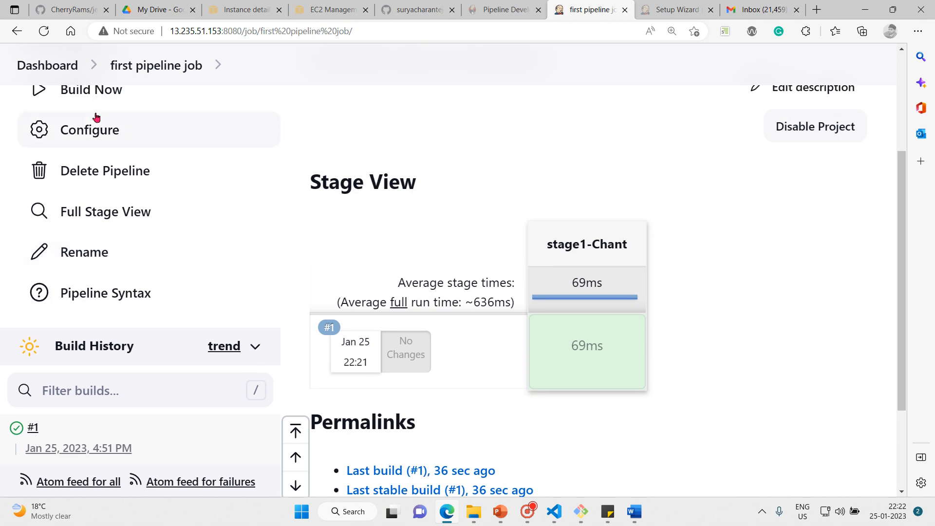
Run a second build of the first pipeline job and review its entry in the stage view and build history
click(88, 90)
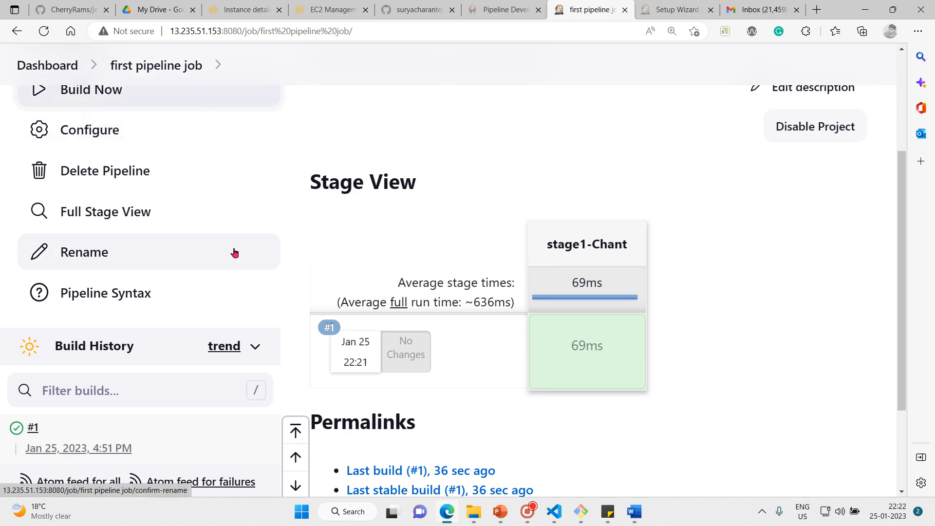
mouse_move(554, 336)
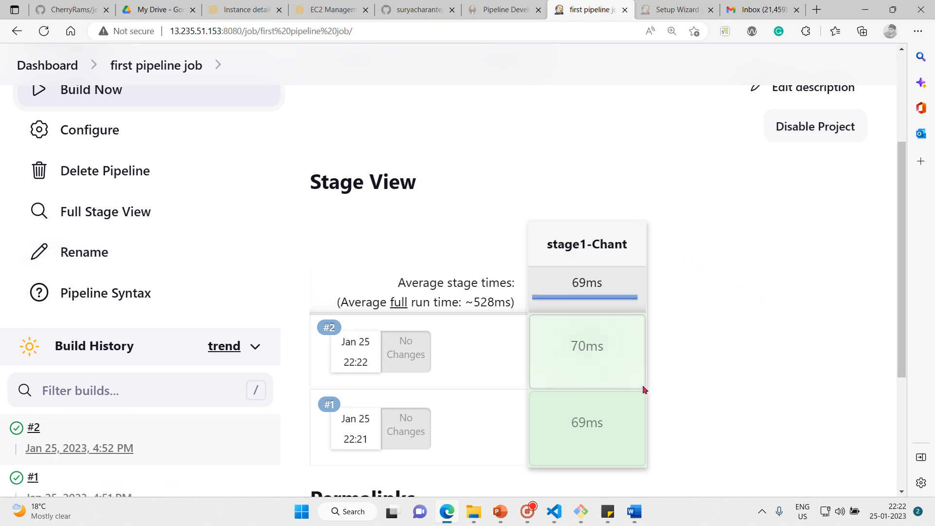
scroll(73, 455, up, 1)
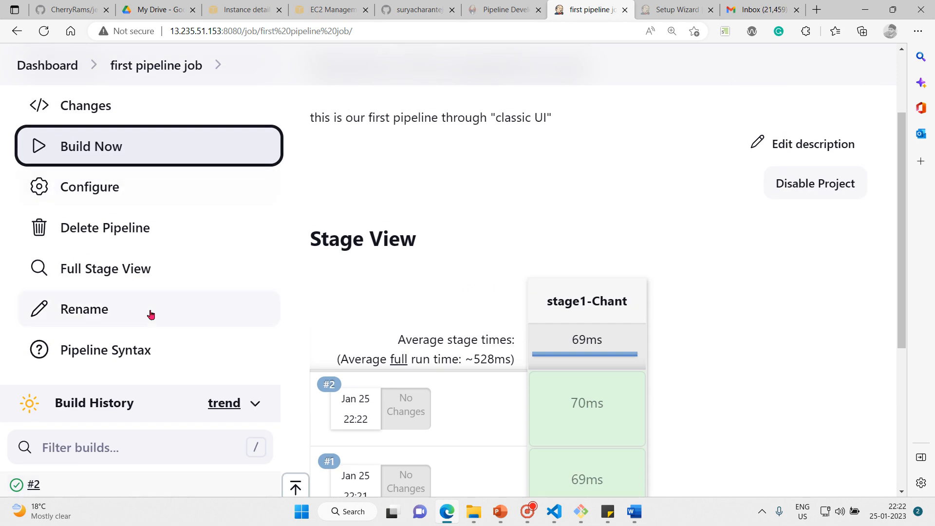
scroll(151, 314, down, 1)
scroll(150, 313, up, 1)
scroll(150, 313, up, 2)
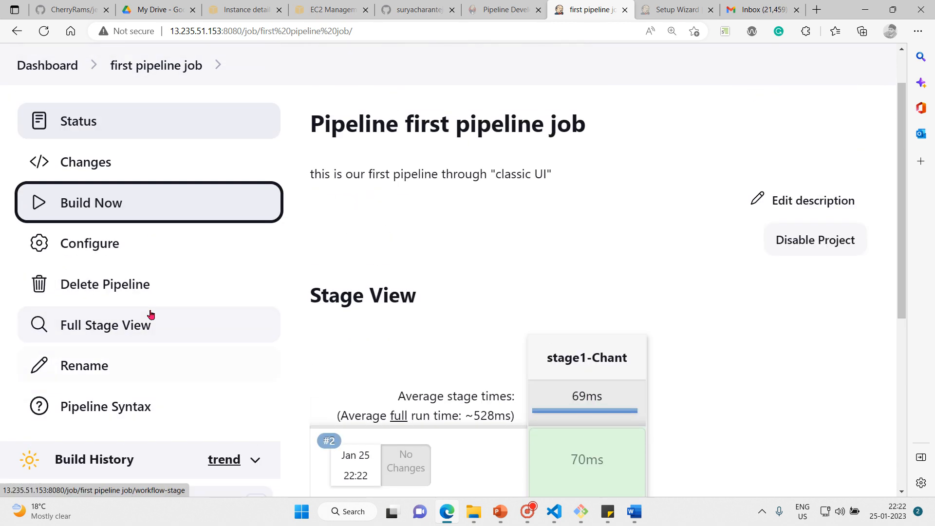
scroll(151, 313, down, 1)
scroll(150, 314, up, 1)
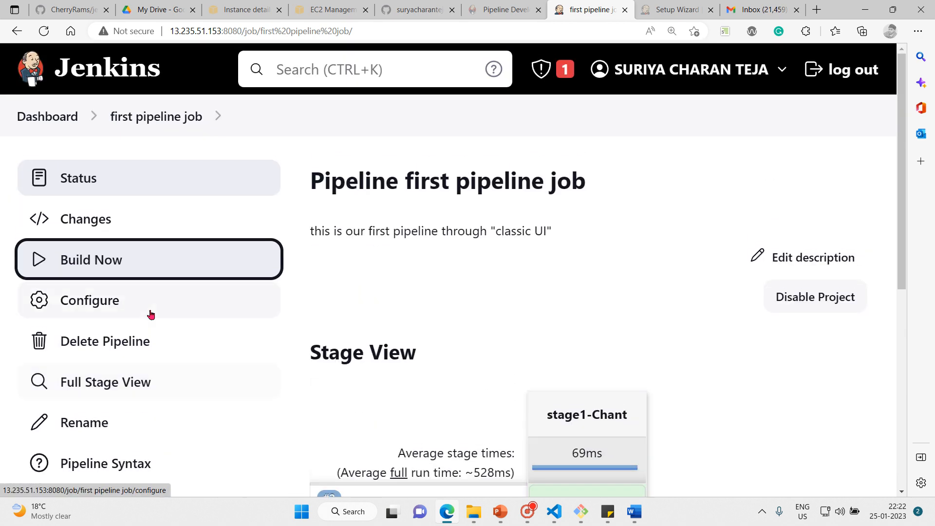
scroll(150, 314, down, 5)
scroll(150, 314, up, 1)
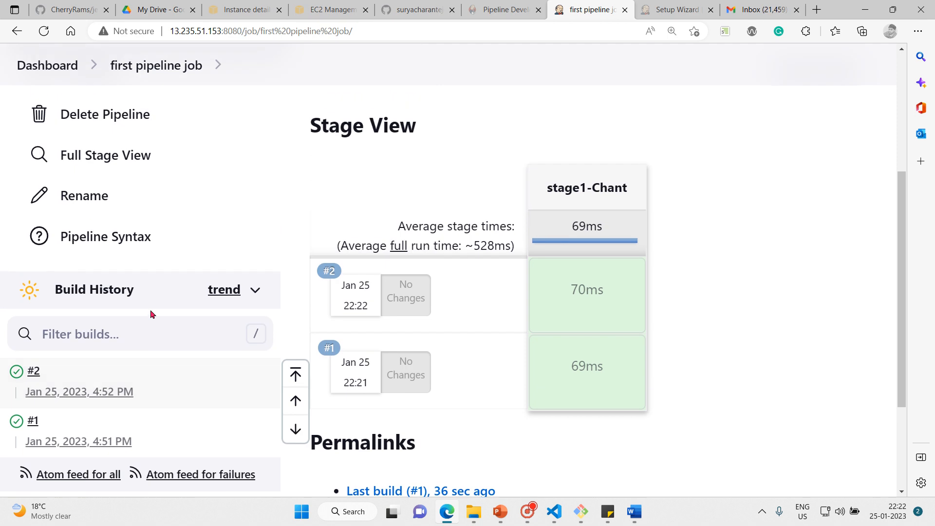
Schedule a third build of the first pipeline job
scroll(151, 314, down, 1)
scroll(151, 313, down, 1)
scroll(150, 313, up, 2)
scroll(80, 193, up, 1)
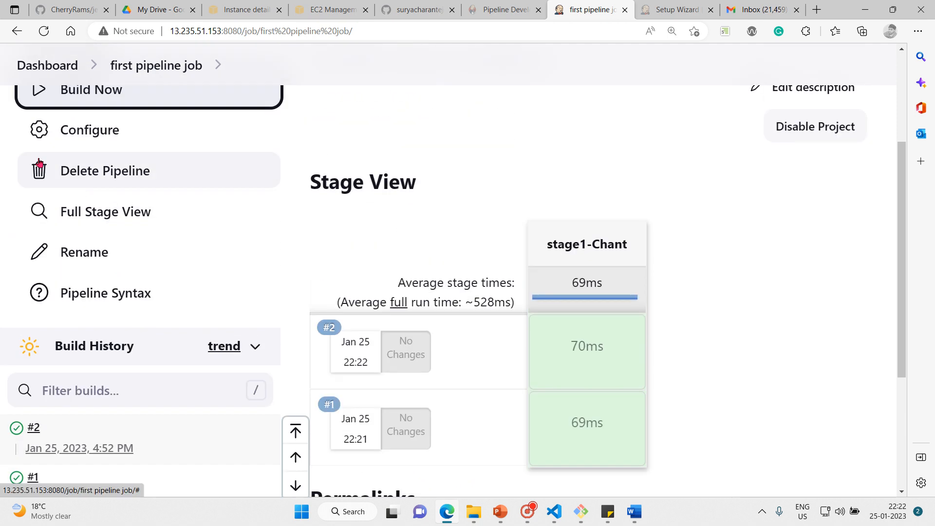
click(44, 99)
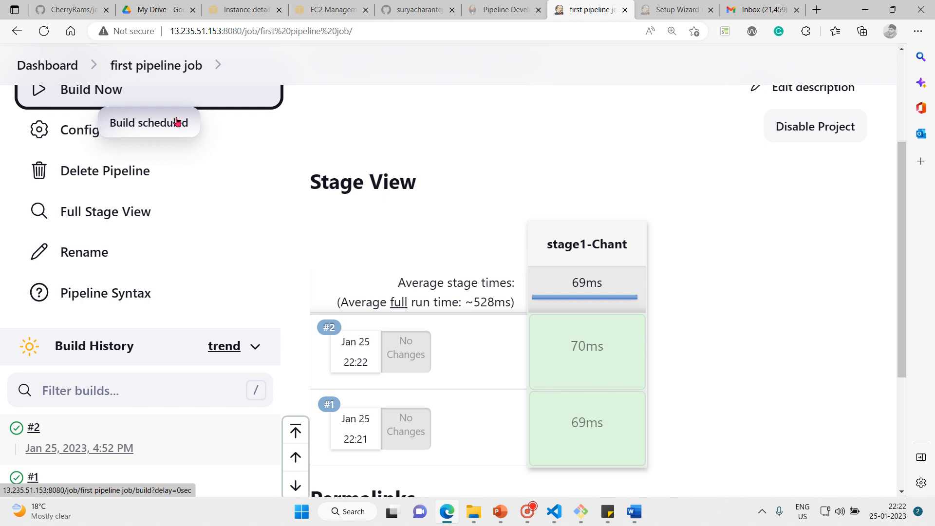